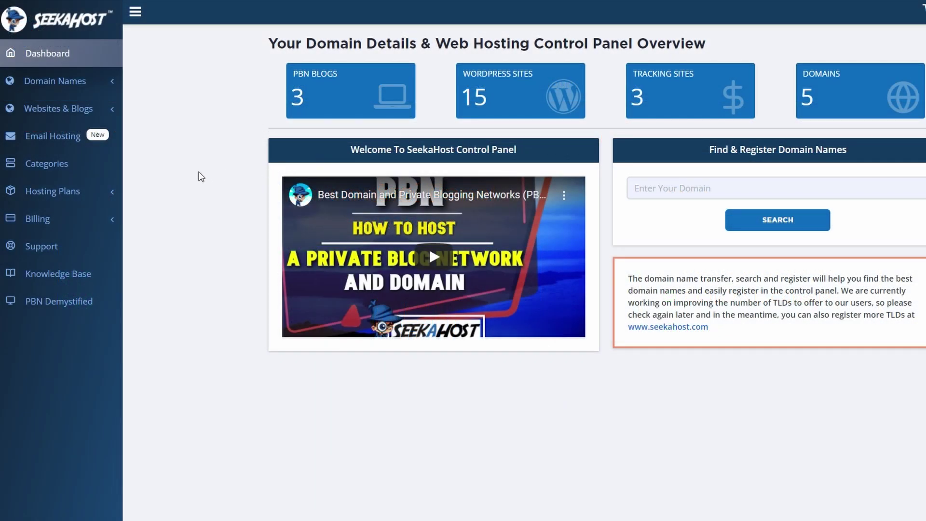
- Order the £0.75/mo Personal email hosting plan with one mailbox, paying with the Visa card
click(103, 198)
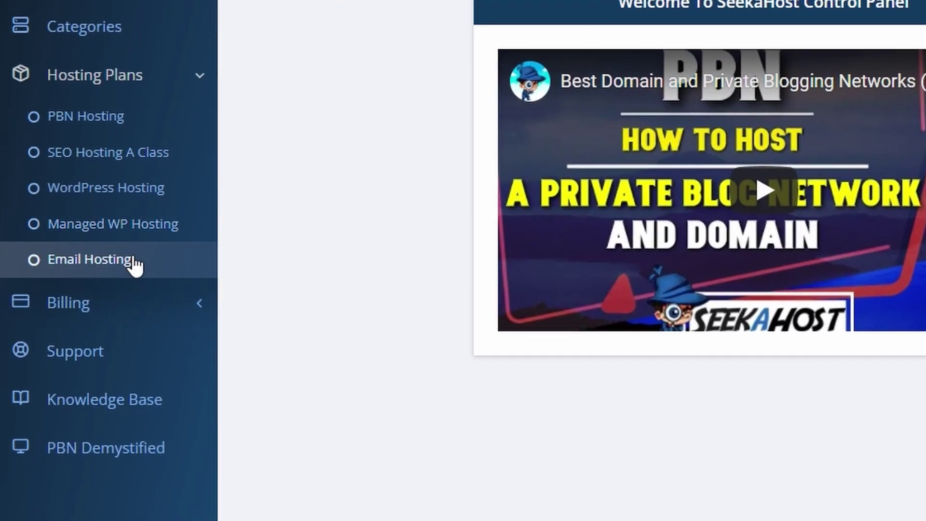
click(126, 274)
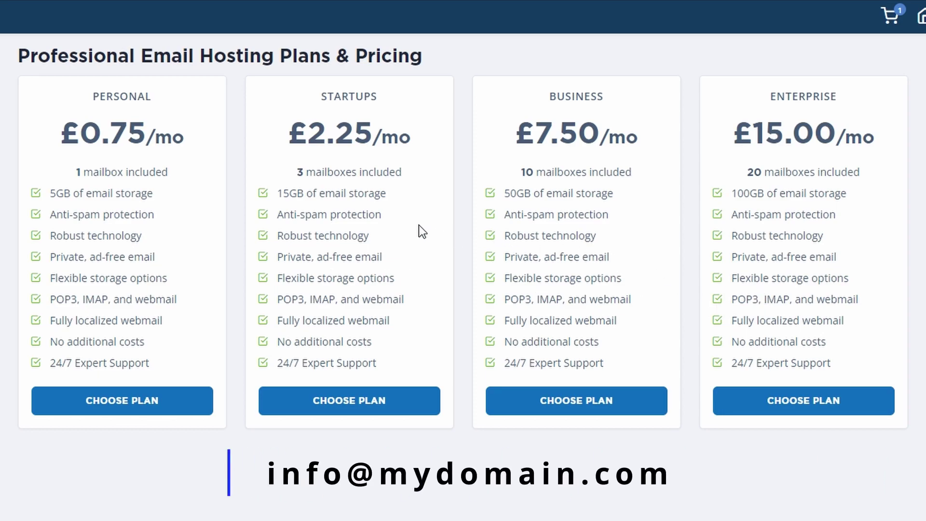
click(165, 403)
click(427, 496)
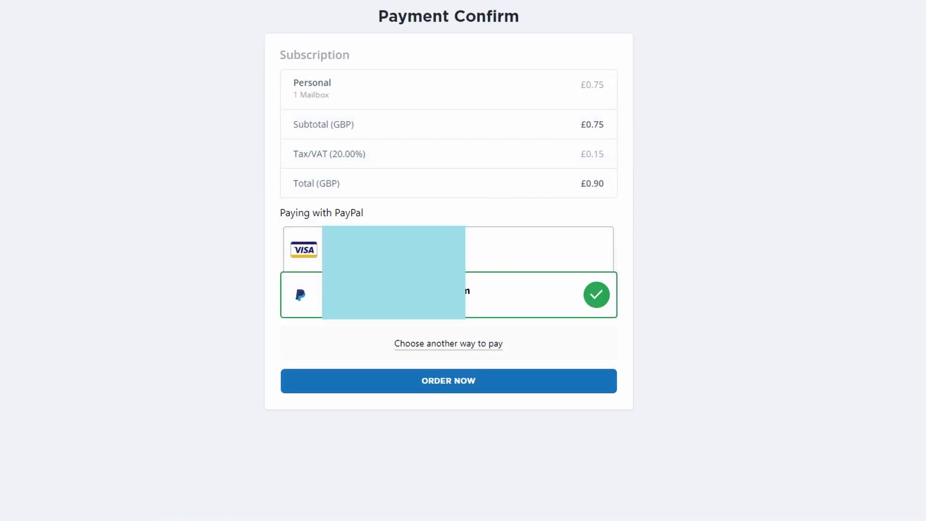
click(477, 380)
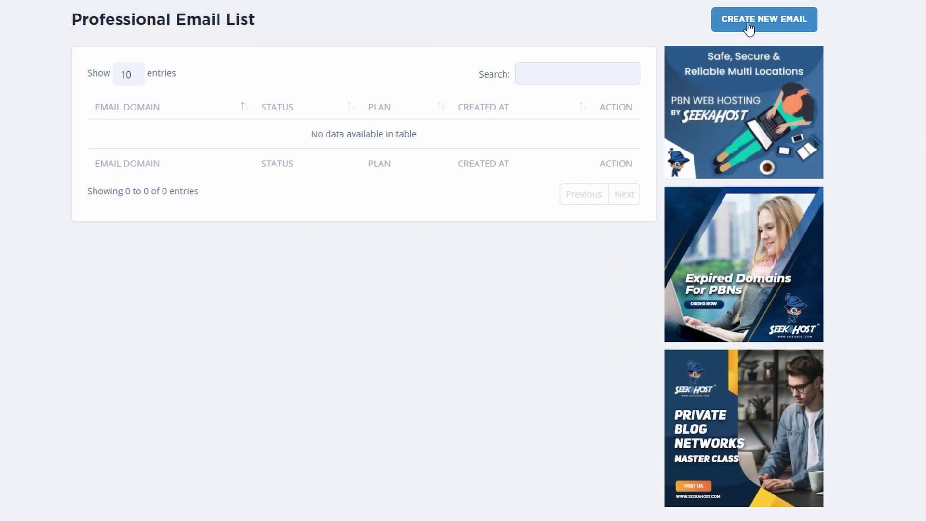
- Add the2amteam.com as a new email domain and assign it to the Personal subscription
click(749, 26)
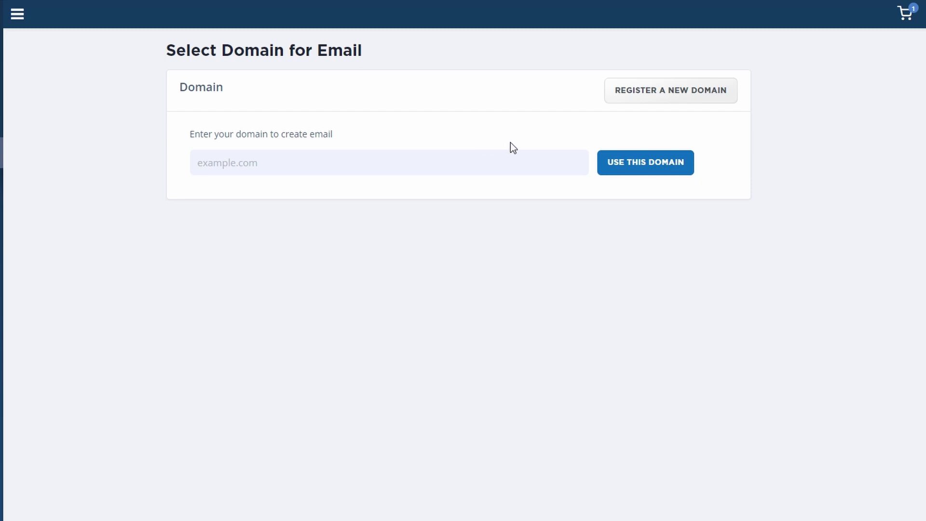
click(657, 97)
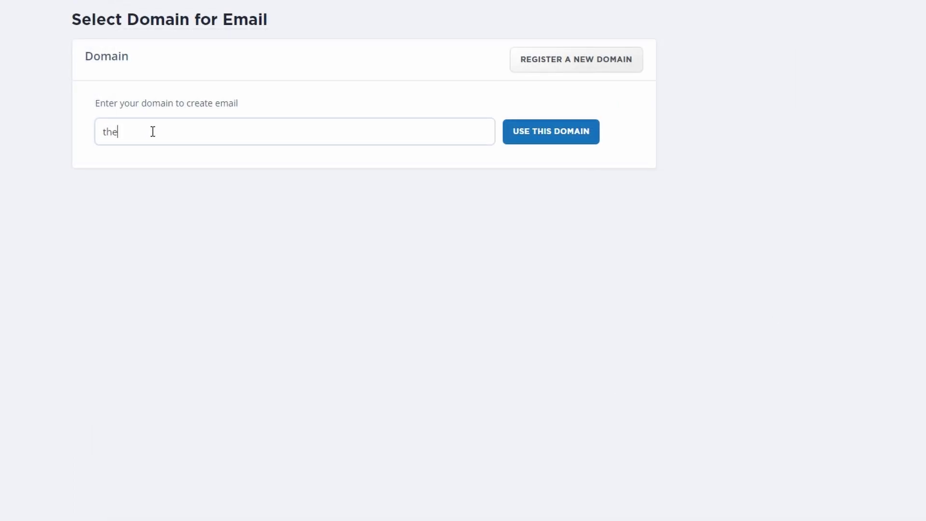
text(2amteam.com)
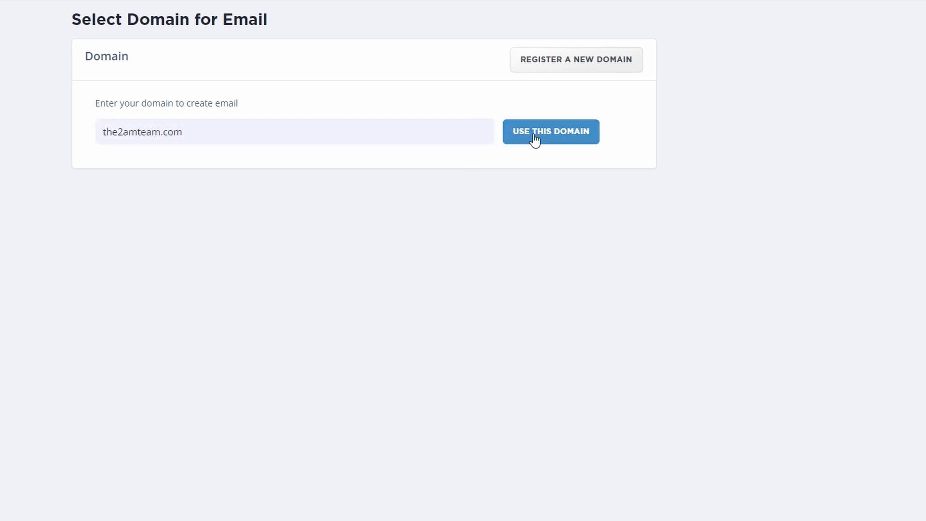
click(535, 140)
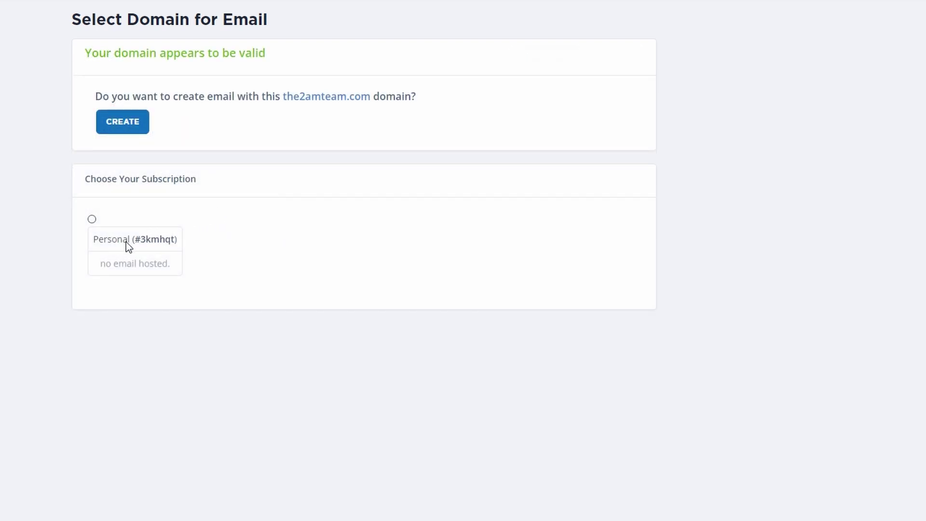
click(91, 220)
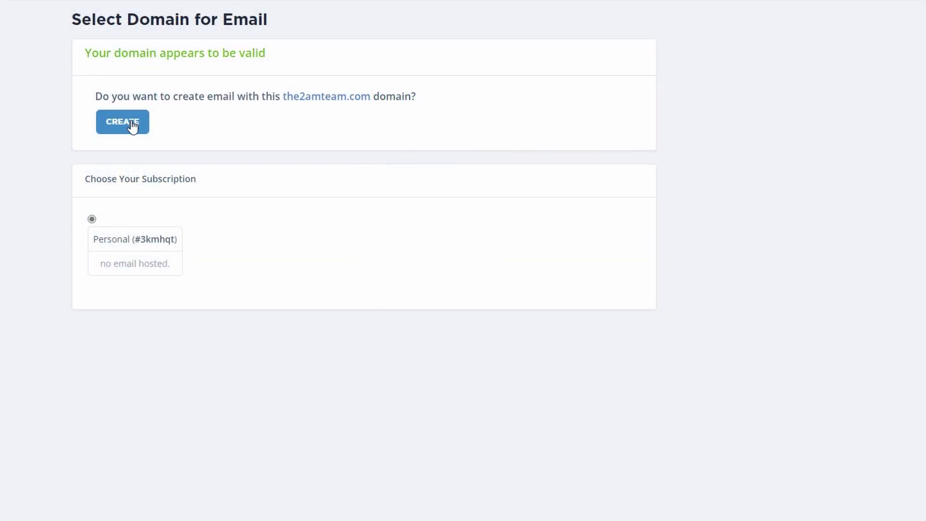
click(418, 183)
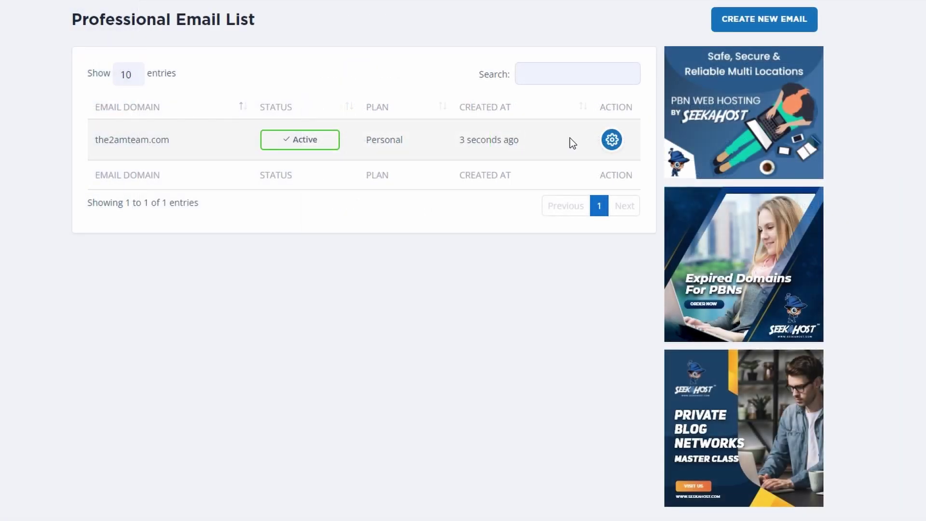
- Copy the MX Address/Hostname shown in the2amteam.com email plan's details
click(612, 140)
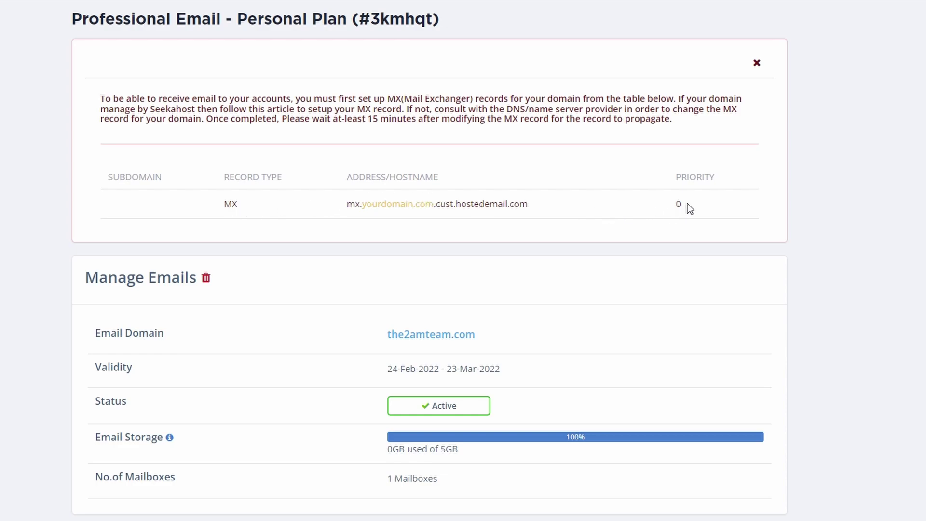
drag(337, 207, 533, 215)
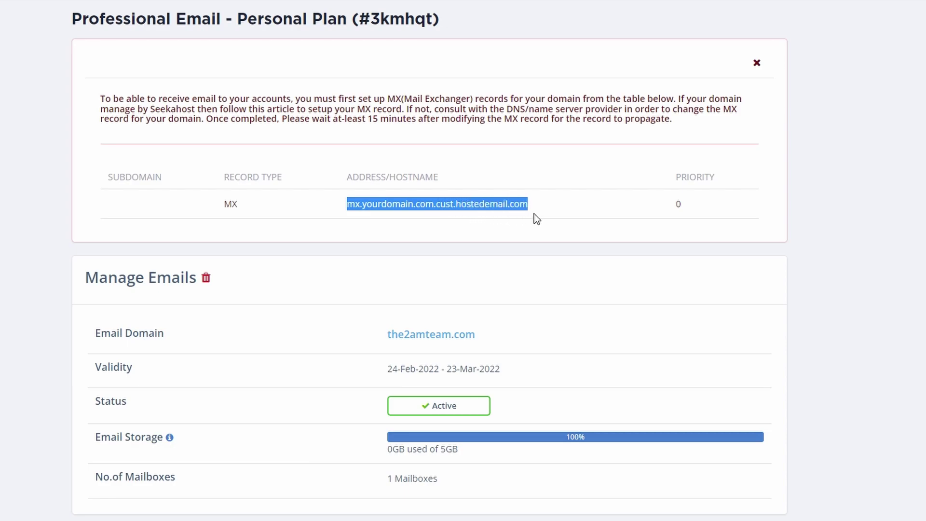
click(577, 214)
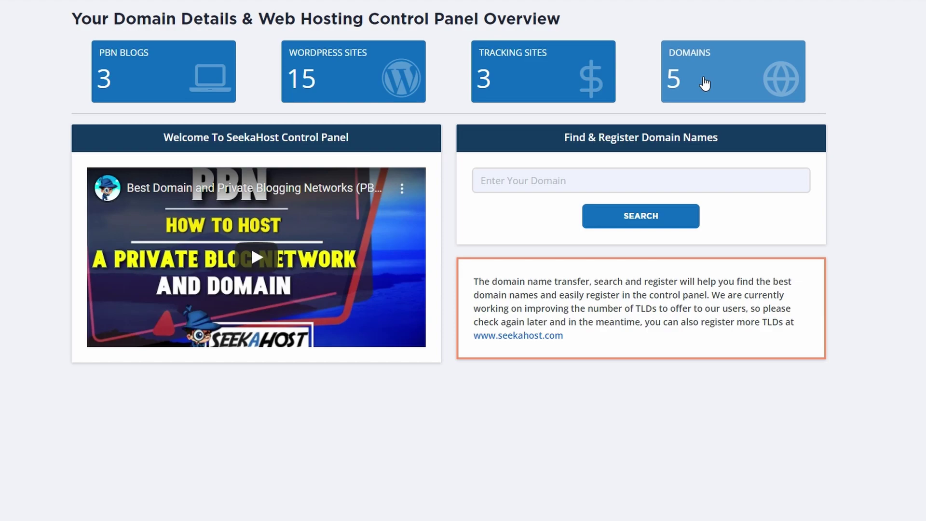
- In the2amteam.com's DNS Management, start a wildcard (*) record of type MX (Mail)
click(704, 83)
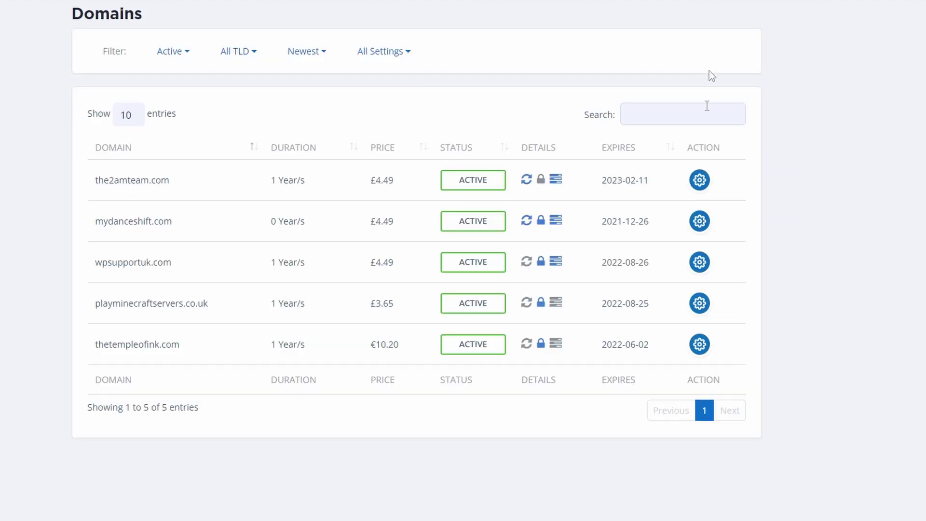
click(699, 181)
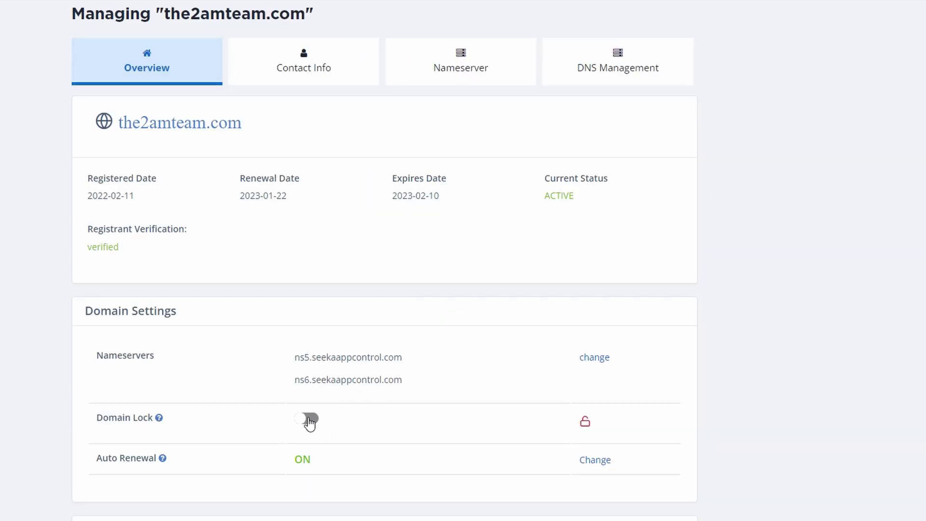
click(609, 76)
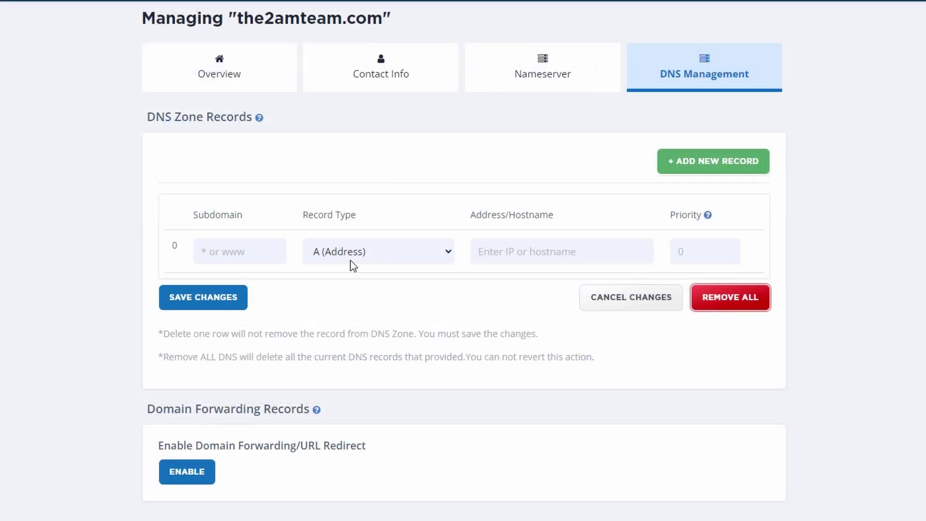
click(231, 250)
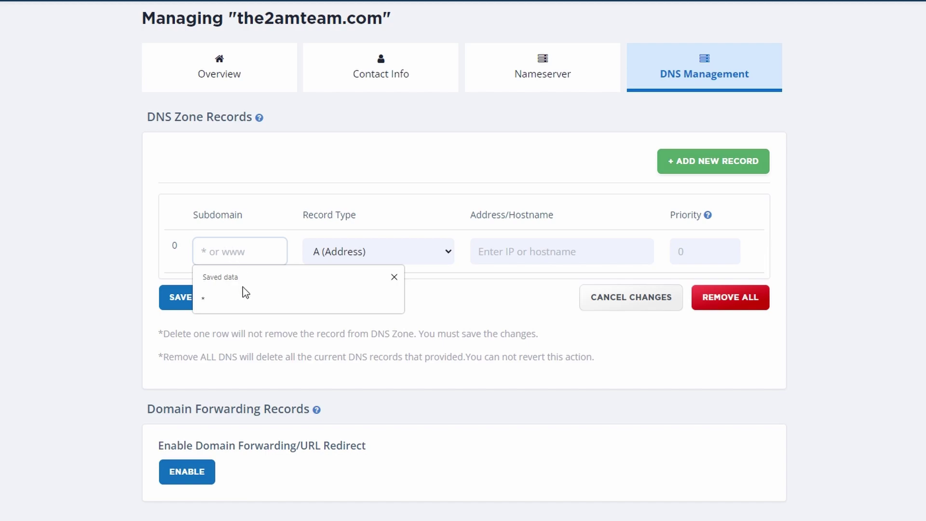
click(244, 304)
click(409, 253)
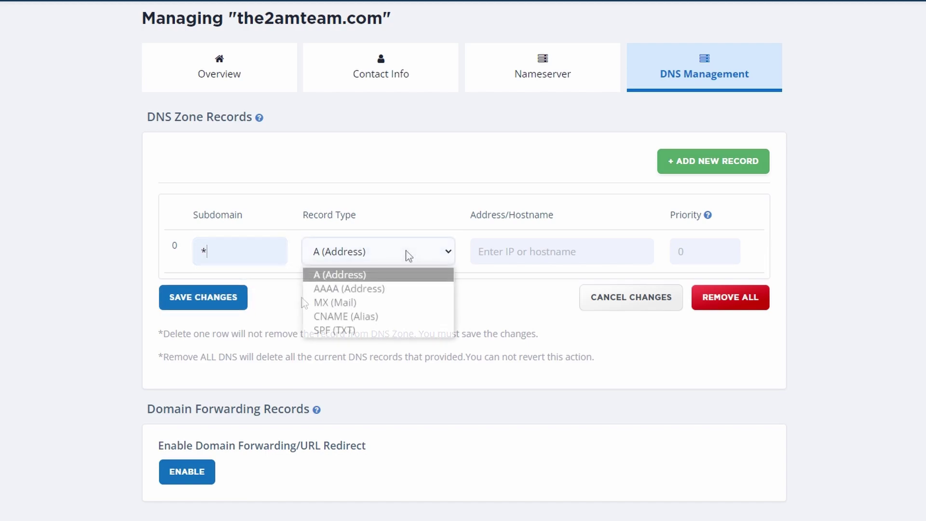
click(390, 304)
- Paste the copied MX hostname as the address, set priority 1, and save the DNS records
click(523, 247)
click(496, 271)
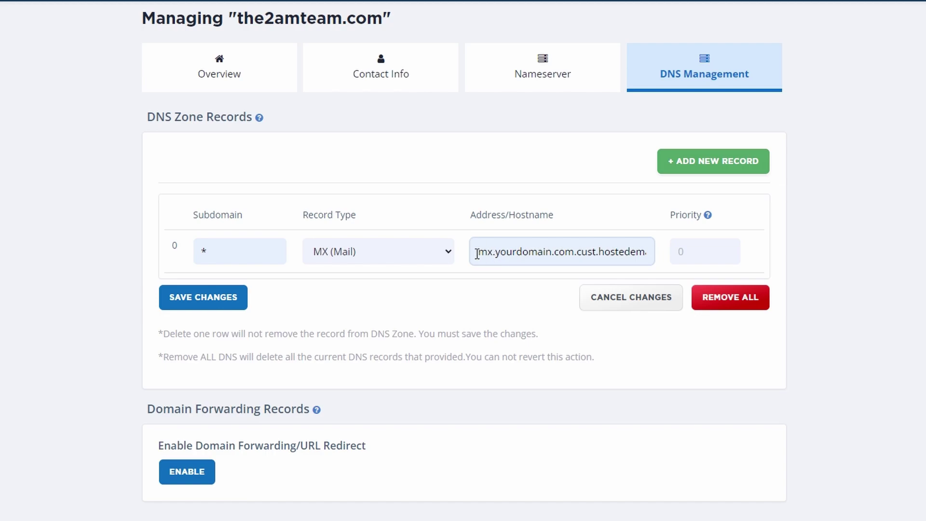
click(686, 251)
text(1)
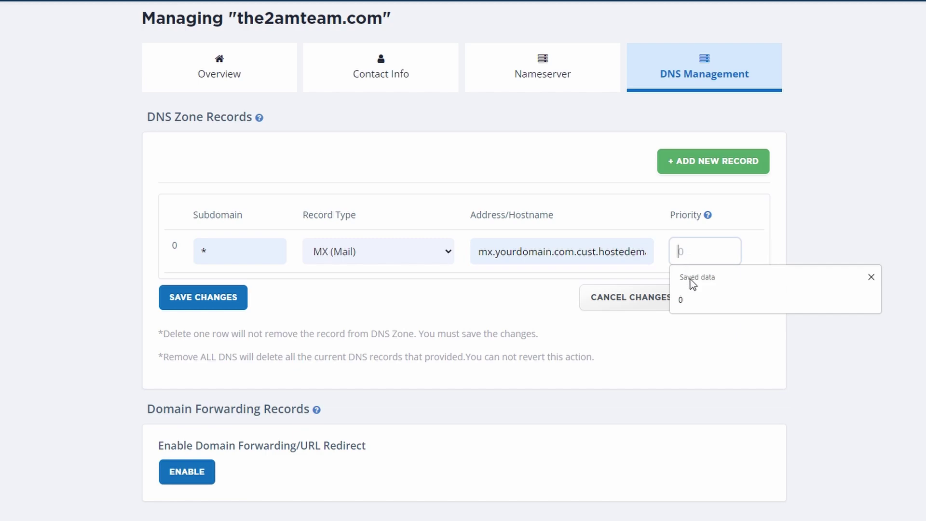
click(546, 293)
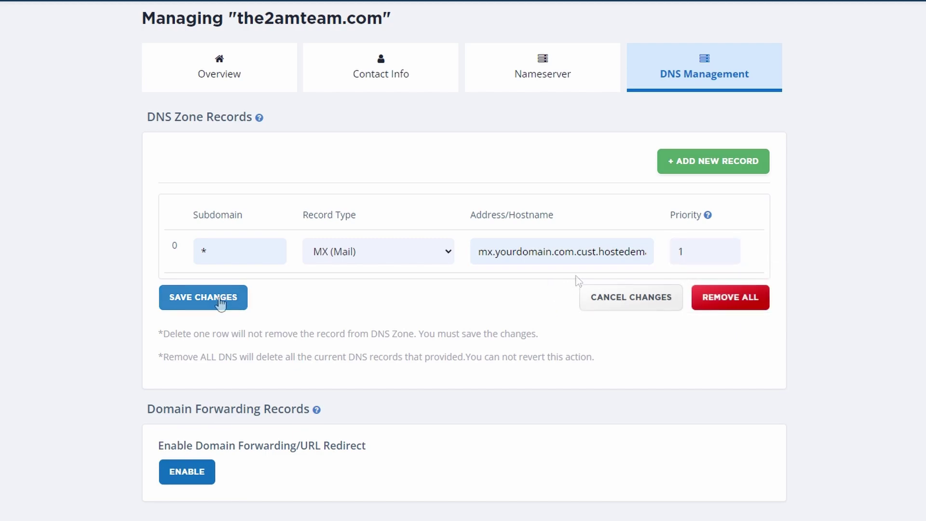
click(220, 302)
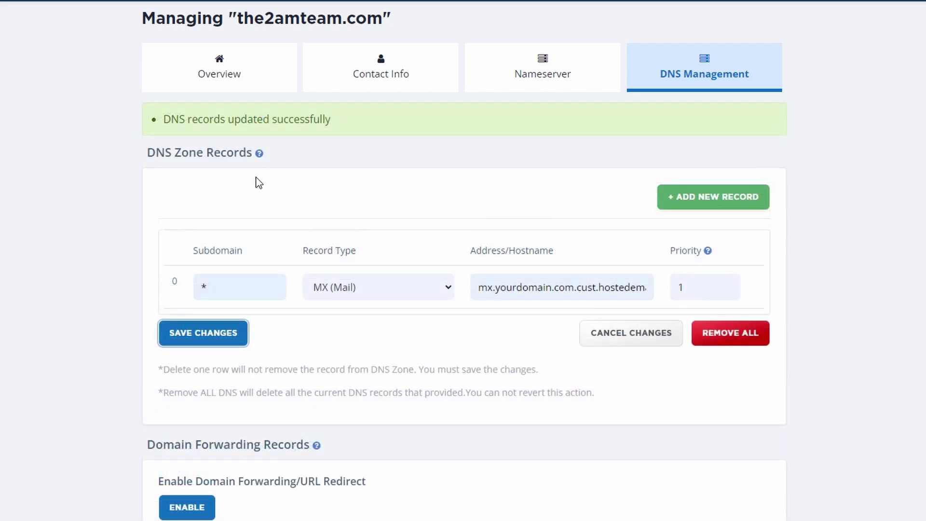
click(209, 75)
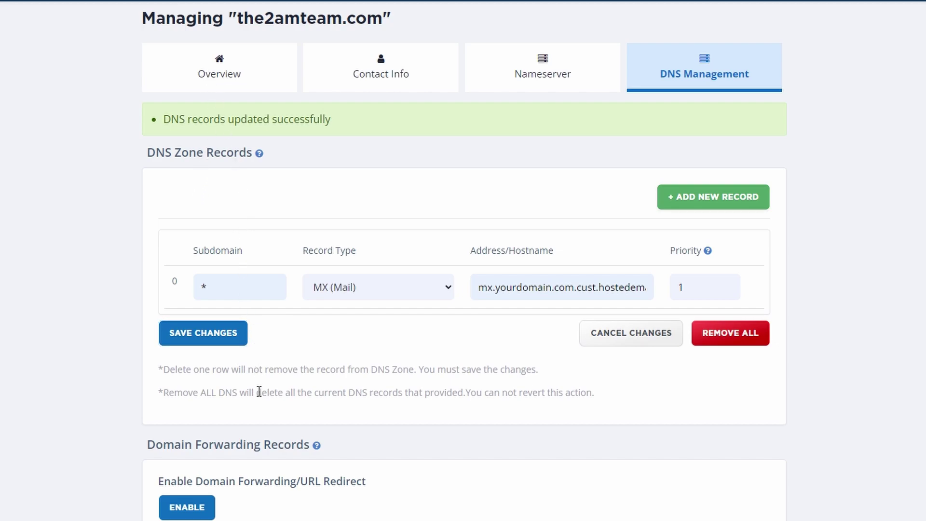
click(385, 435)
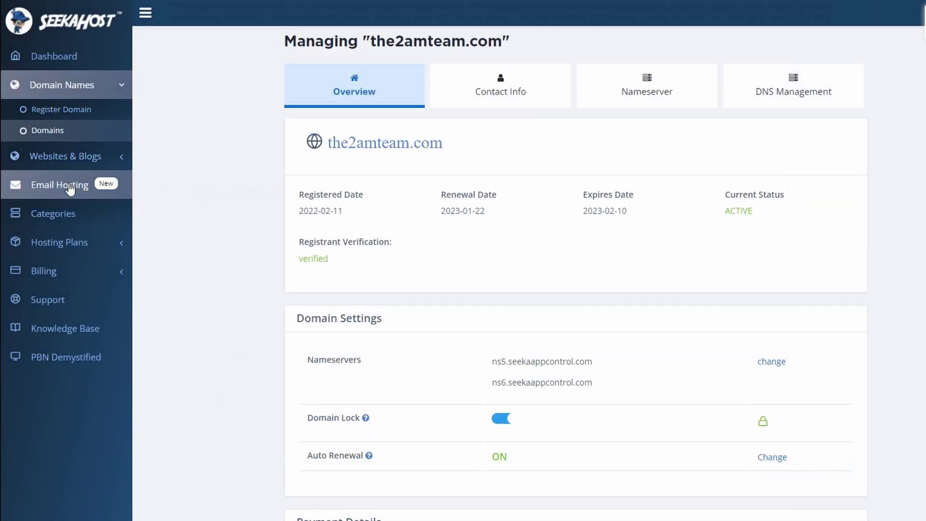
click(70, 190)
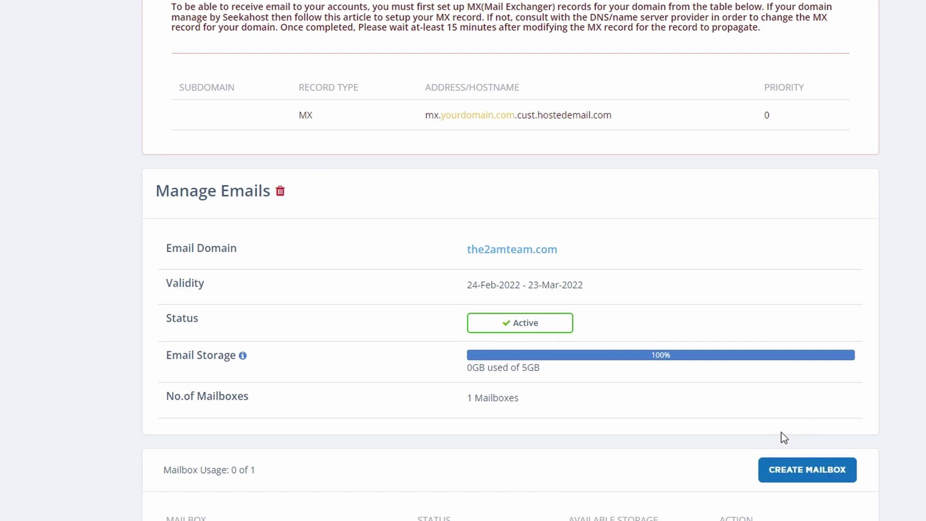
click(793, 470)
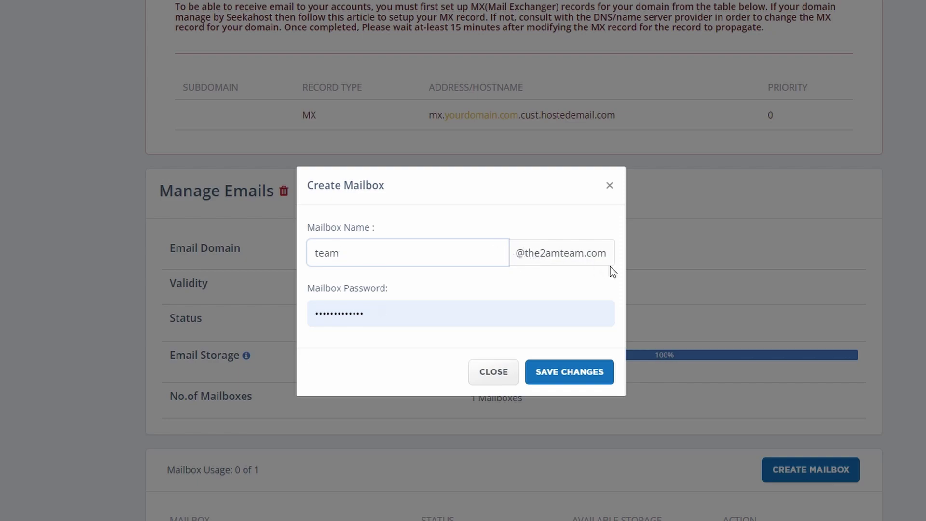
click(426, 320)
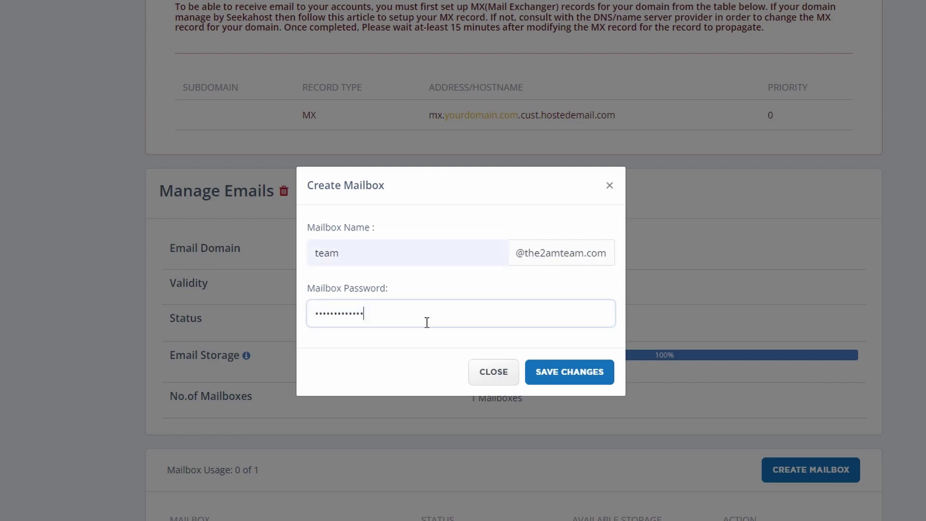
click(564, 372)
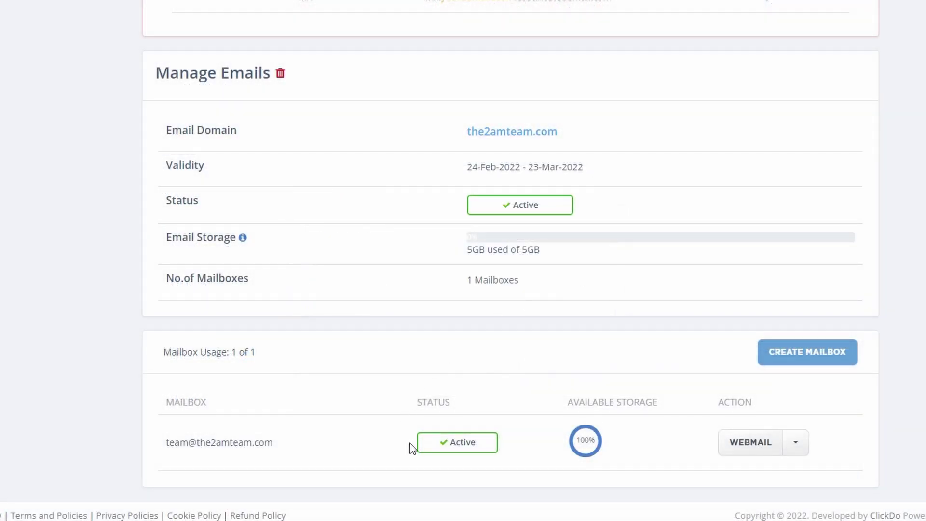
click(750, 442)
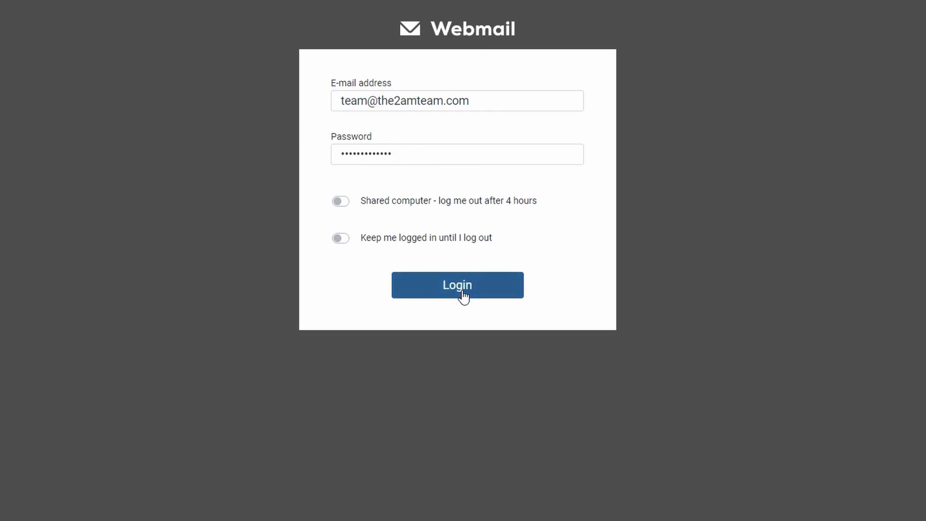
click(463, 295)
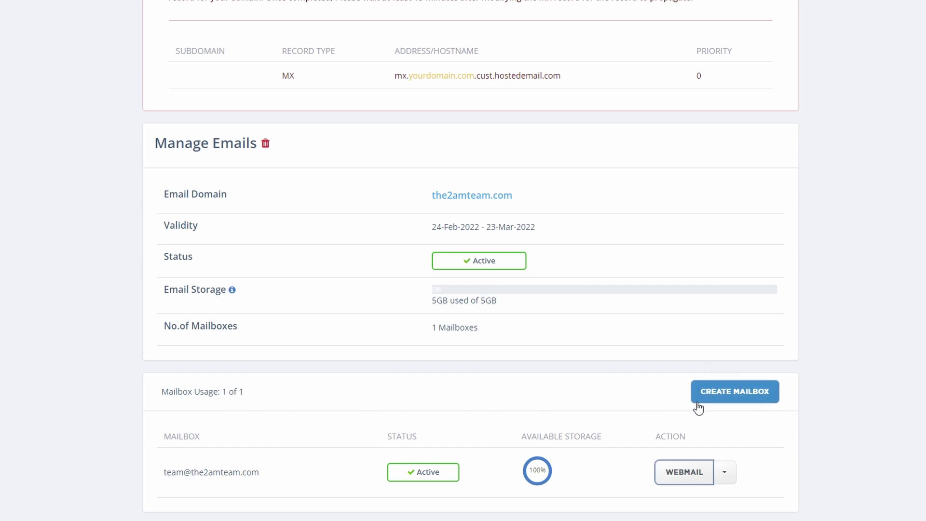
- View the team mailbox's Mailbox Info details, then close them
click(725, 474)
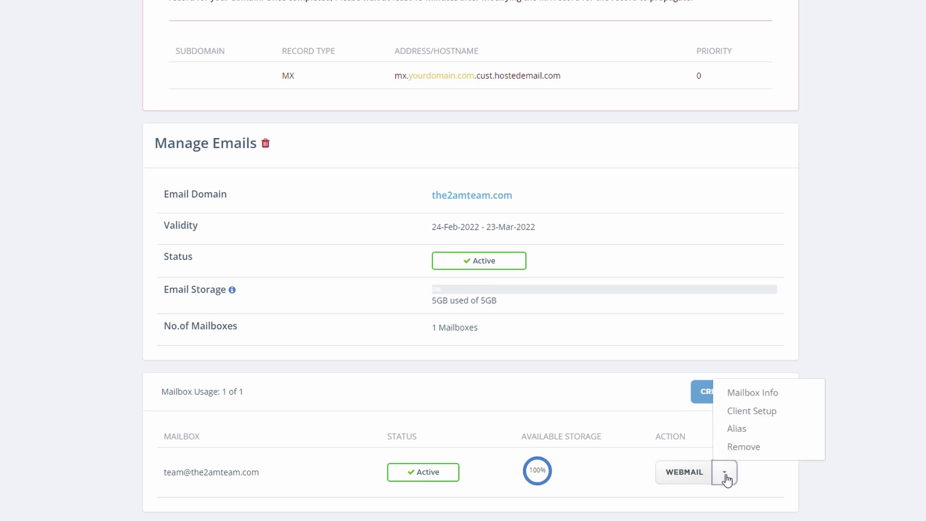
click(745, 394)
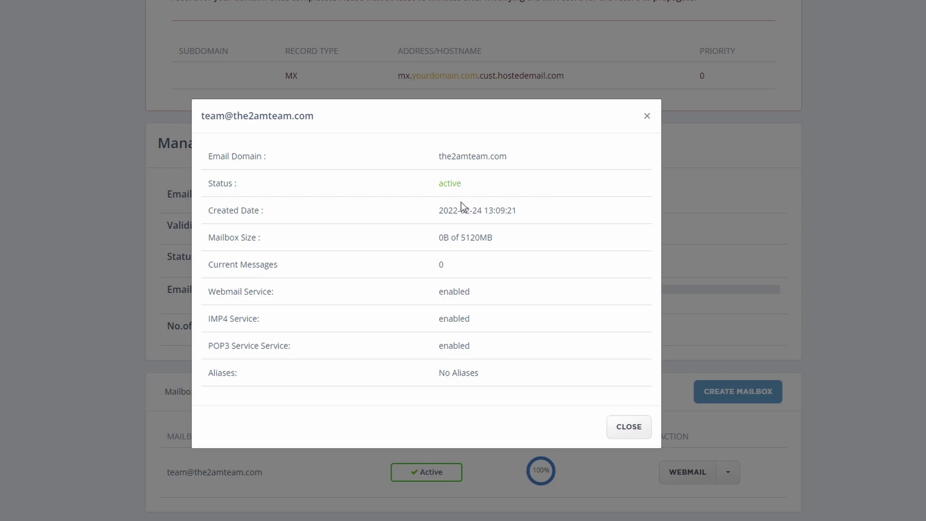
click(727, 472)
- Review the email client setup guide, then bring up the team mailbox's Alias form
click(724, 472)
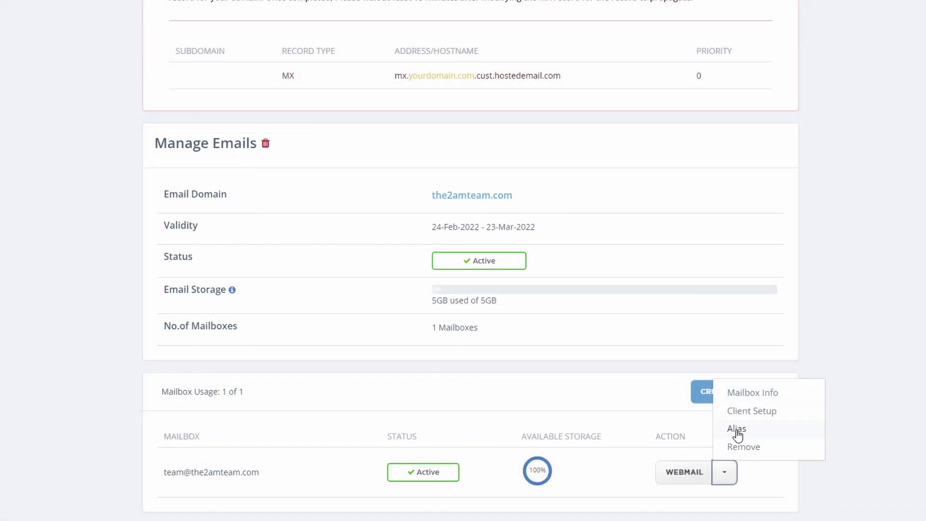
click(740, 414)
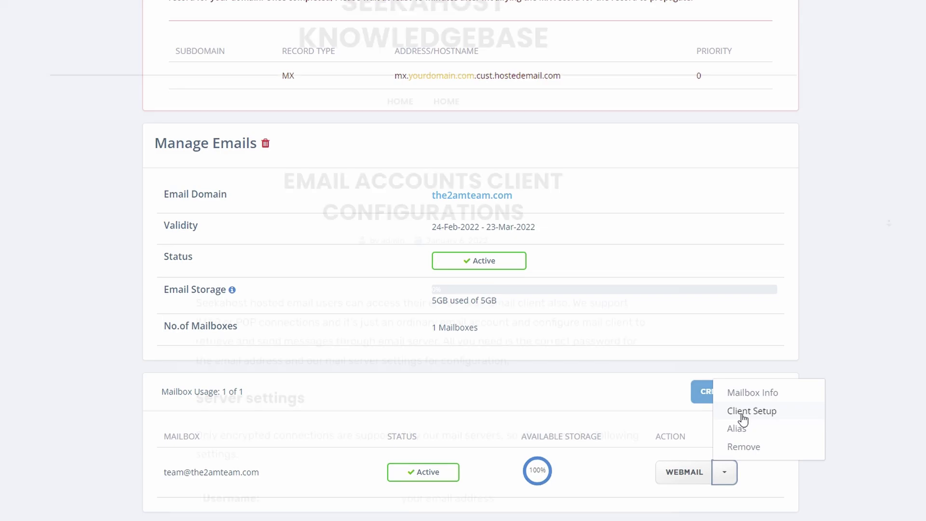
middle_click(883, 218)
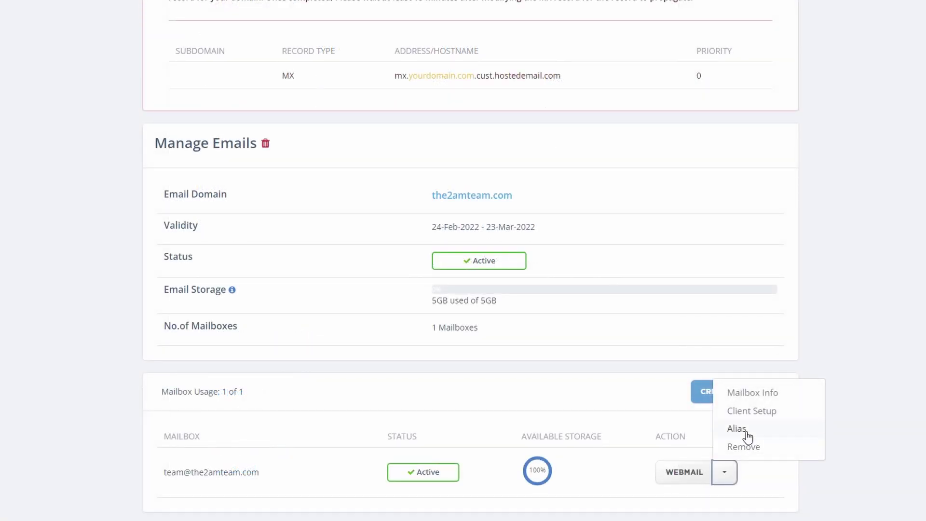
click(801, 431)
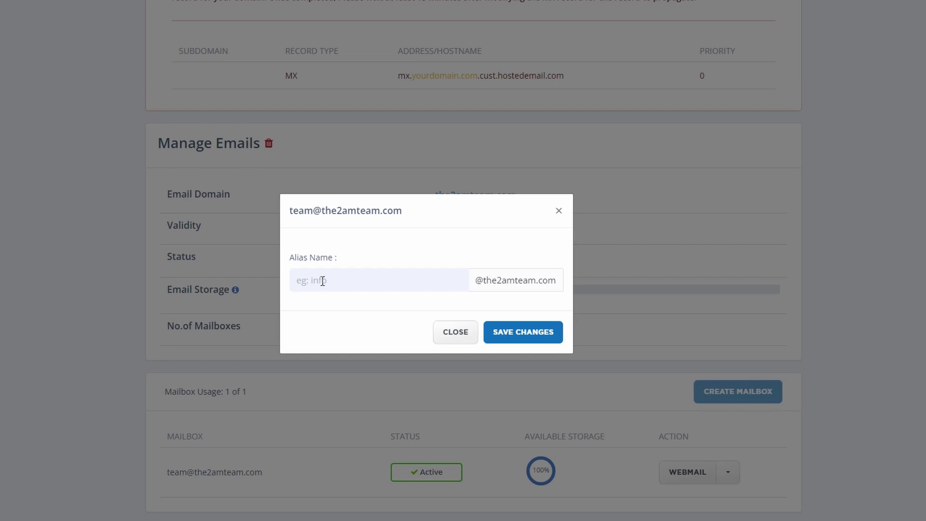
click(323, 281)
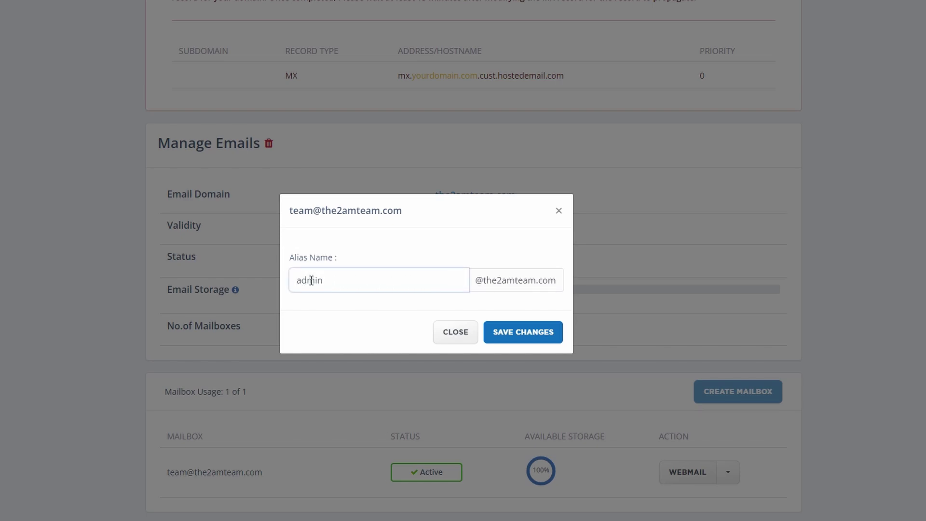
click(518, 338)
click(728, 472)
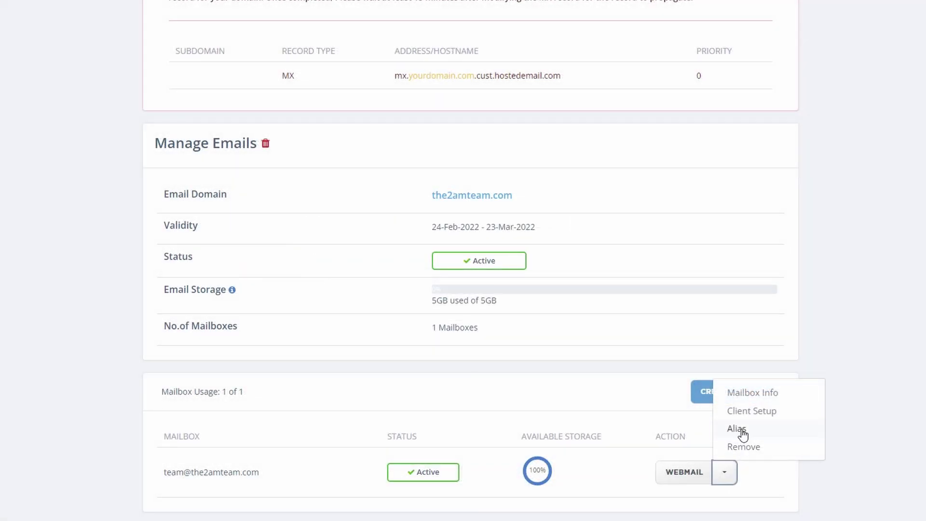
click(741, 430)
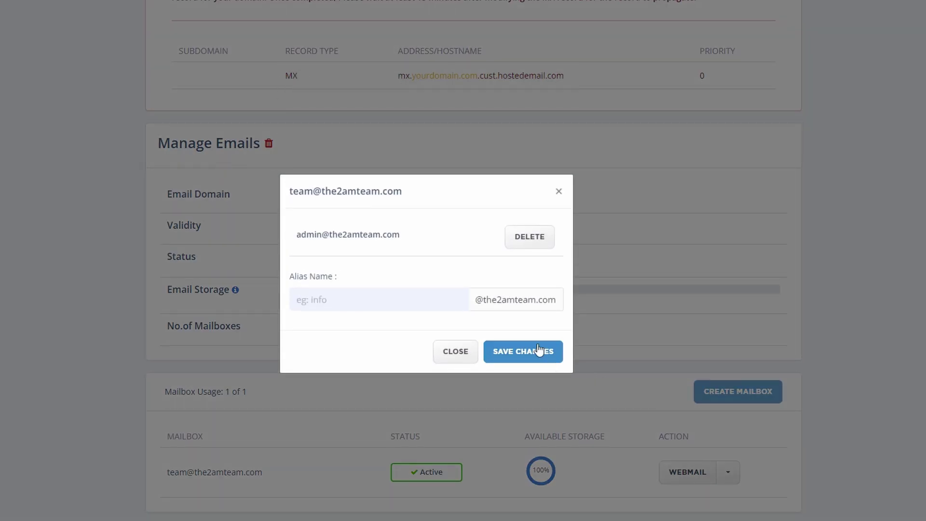
click(529, 236)
click(399, 349)
click(726, 473)
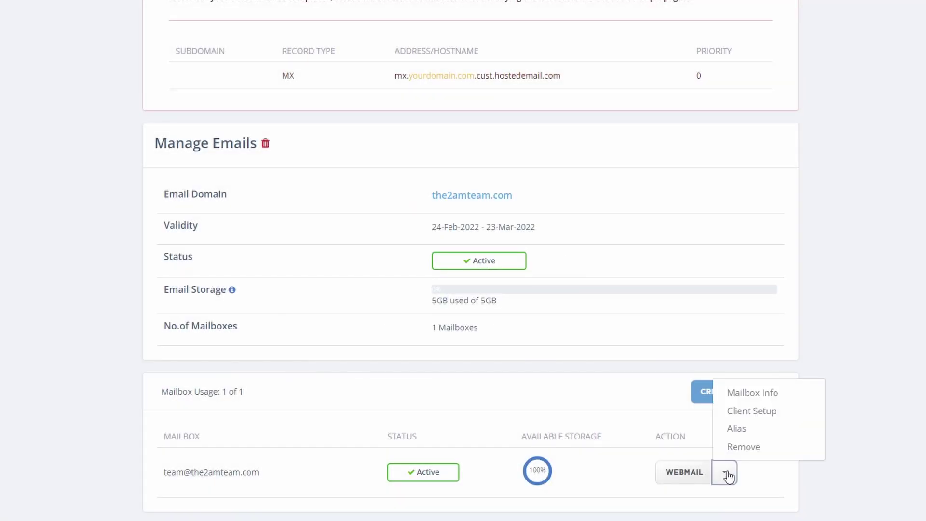